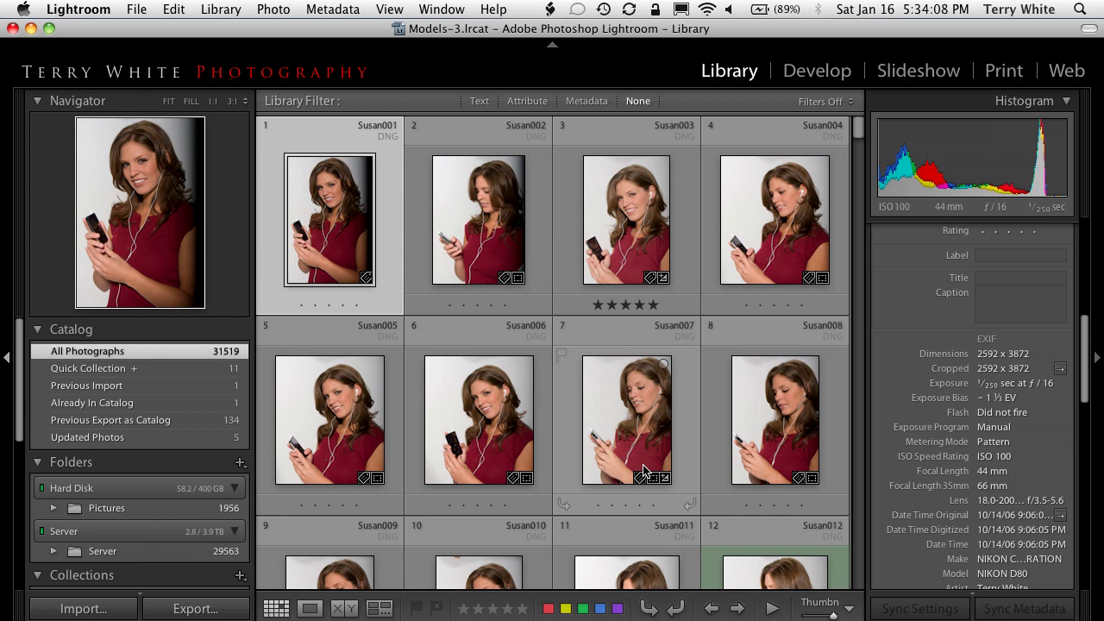
Step: Start a new smart collection from the Collections panel's + menu
left_click(240, 576)
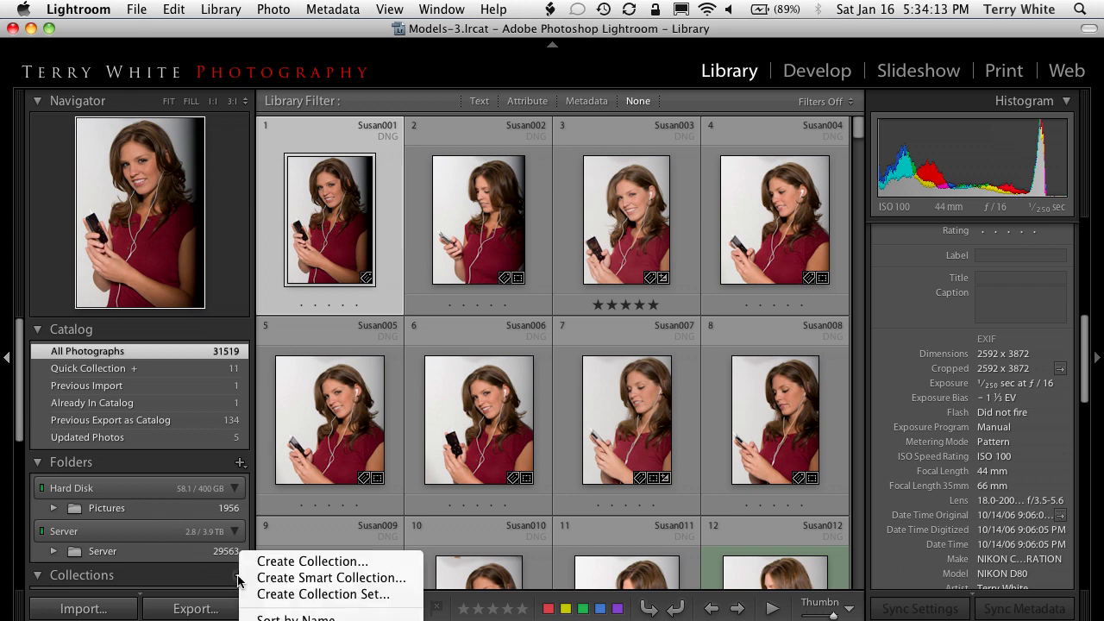
left_click(300, 580)
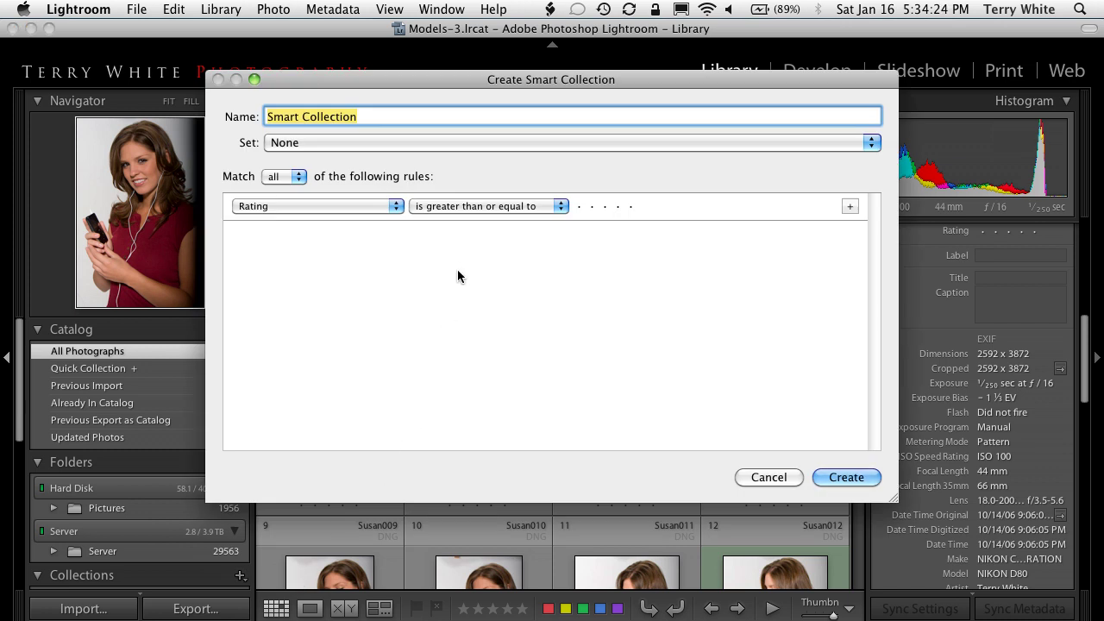
Step: Name the smart collection 'To Be Deleted' and set its Rating rule to 'is' with no stars
type("To Be Delt")
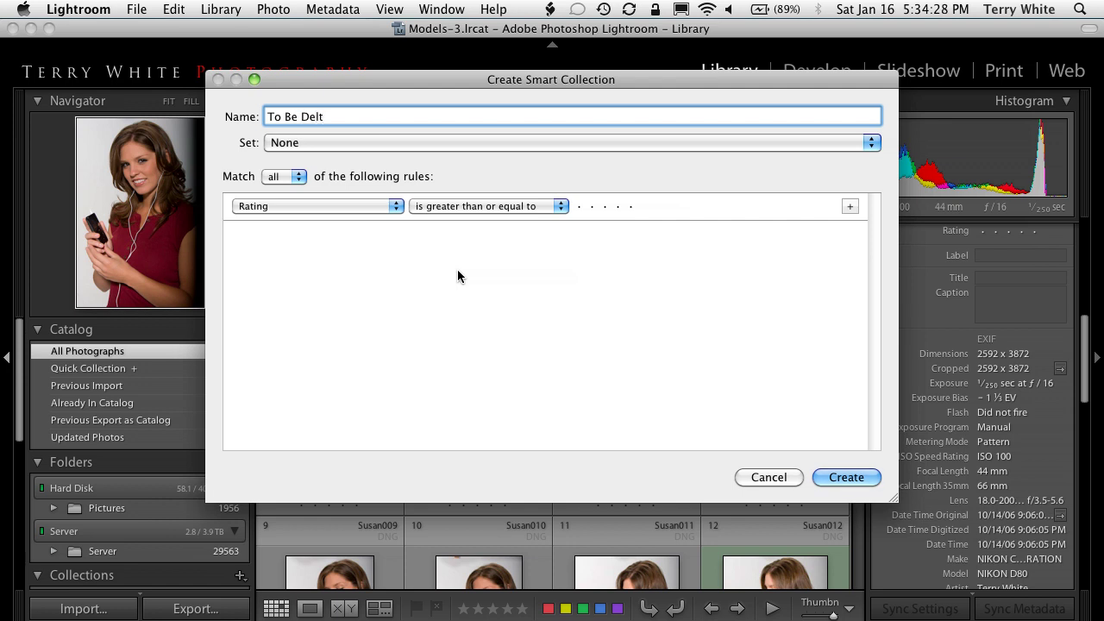
key("BackSpace")
type("eted")
left_click(457, 207)
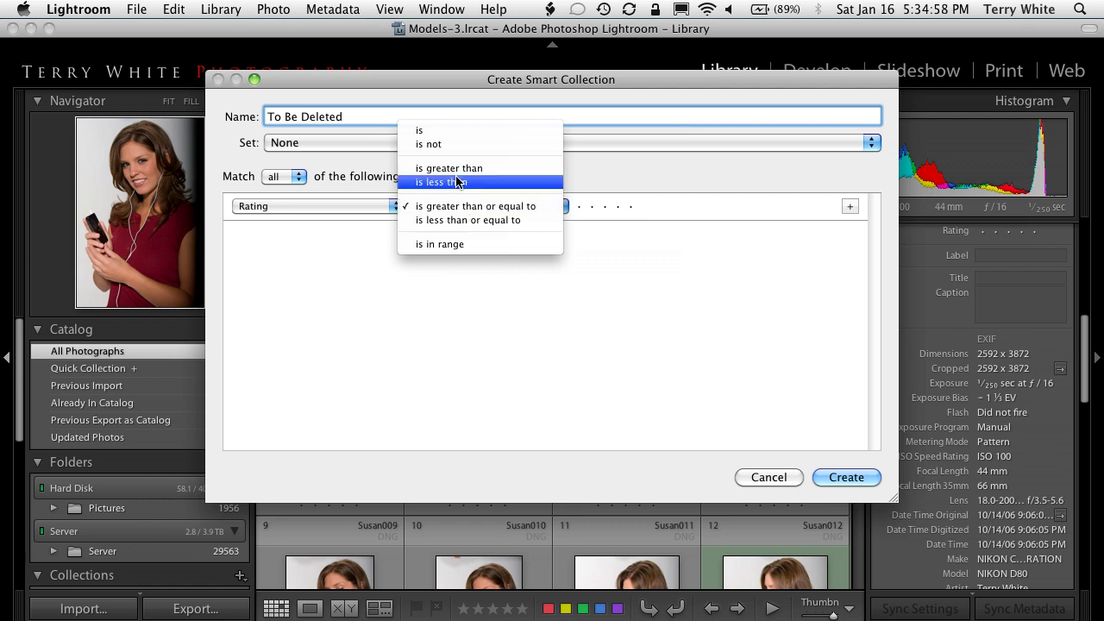
left_click(438, 133)
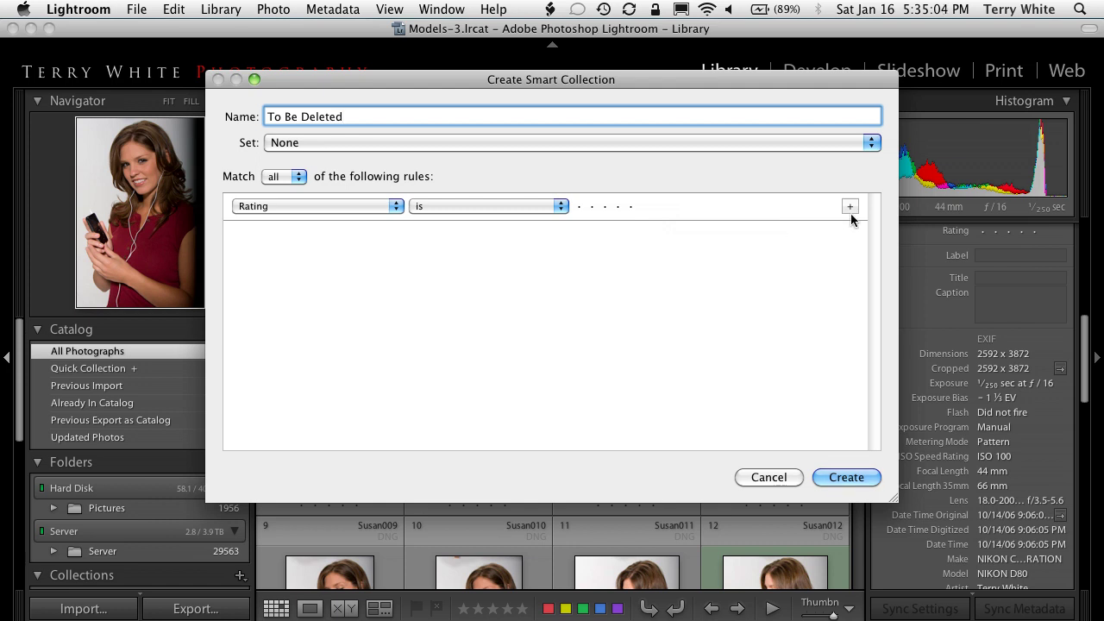
key("alt")
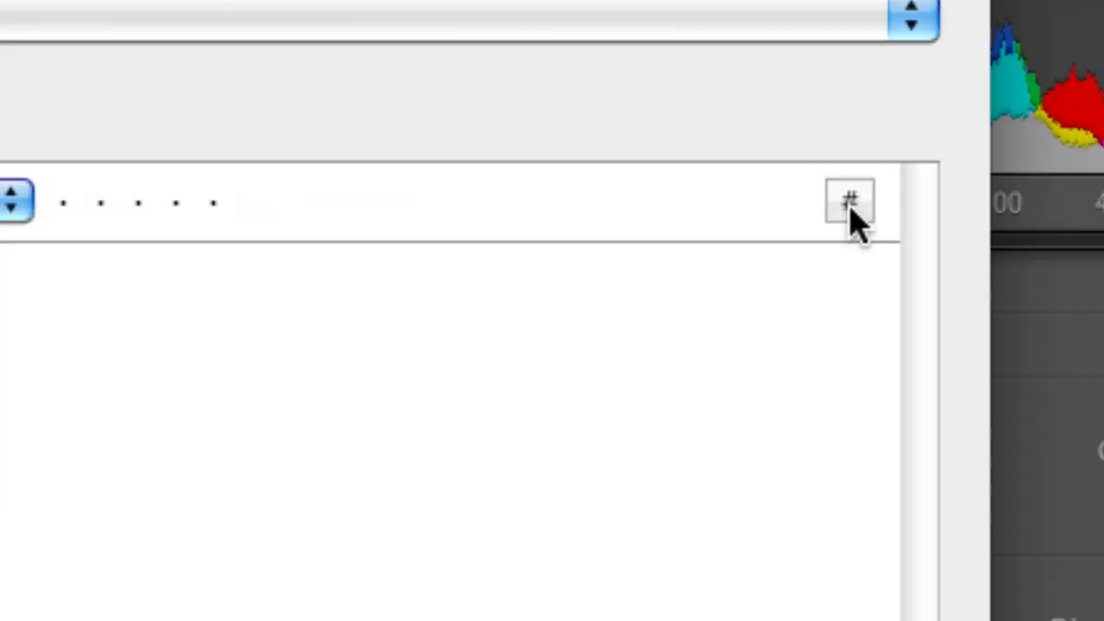
Step: Add a second rule: Label Color is none
key("alt")
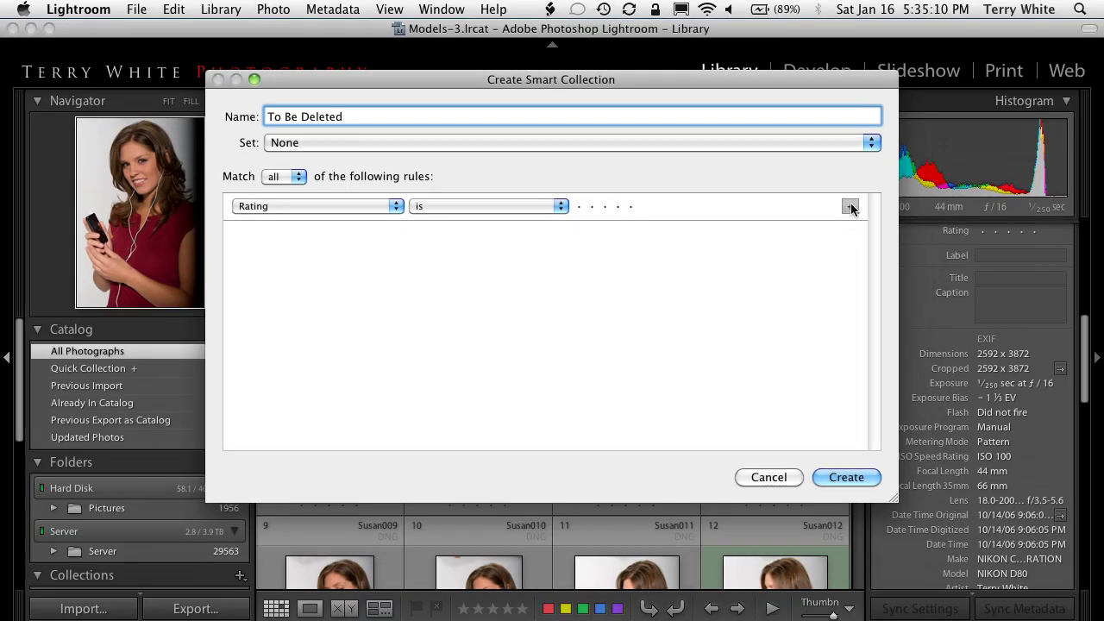
left_click(849, 206)
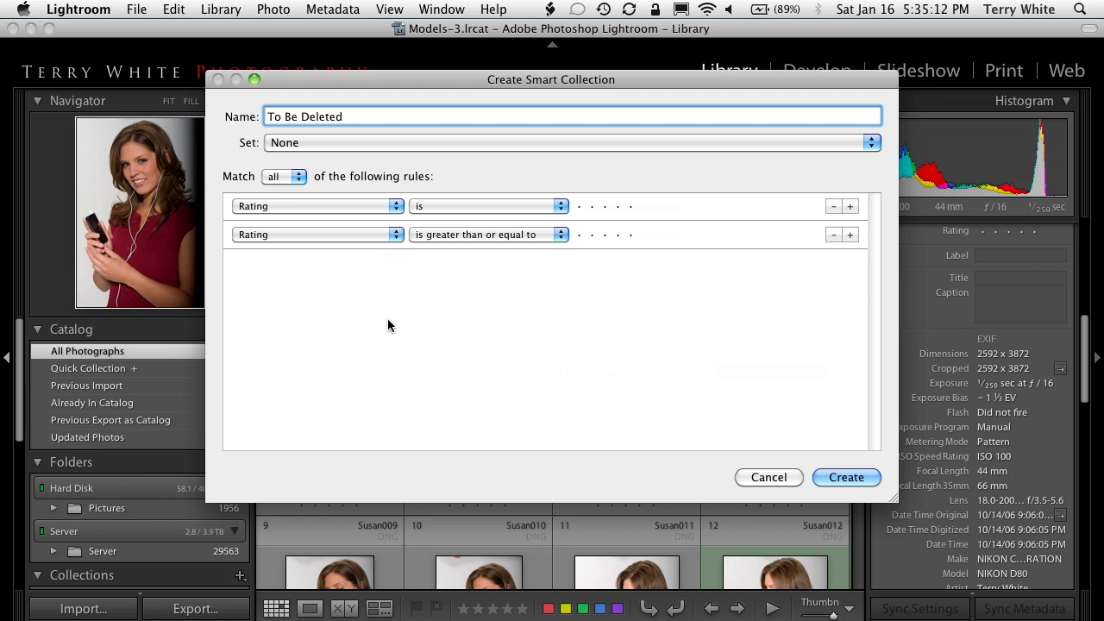
left_click(333, 238)
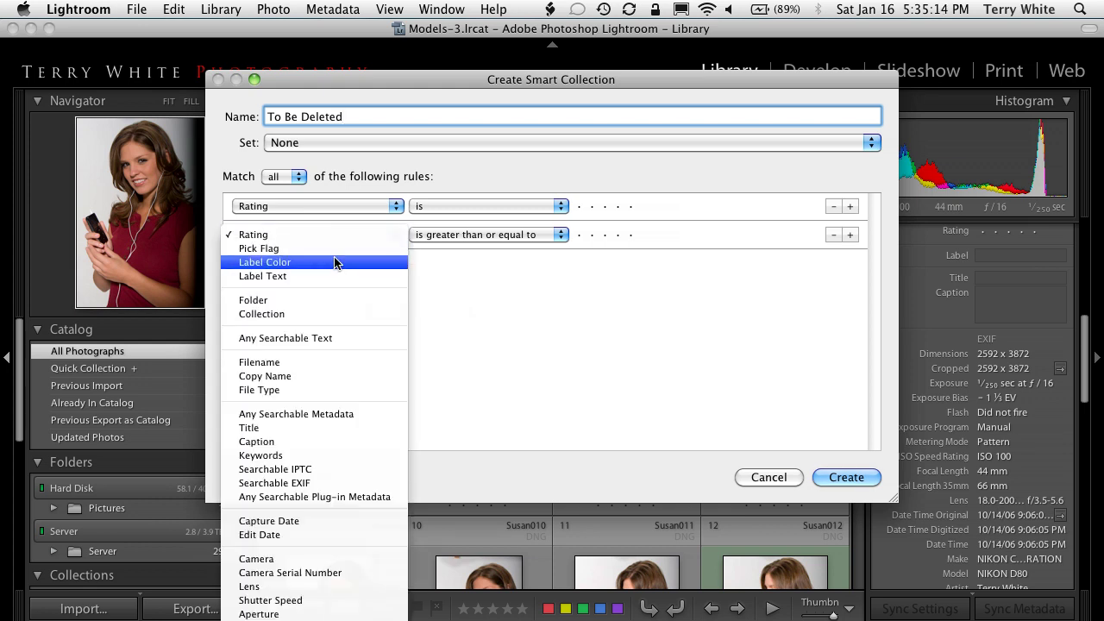
left_click(335, 257)
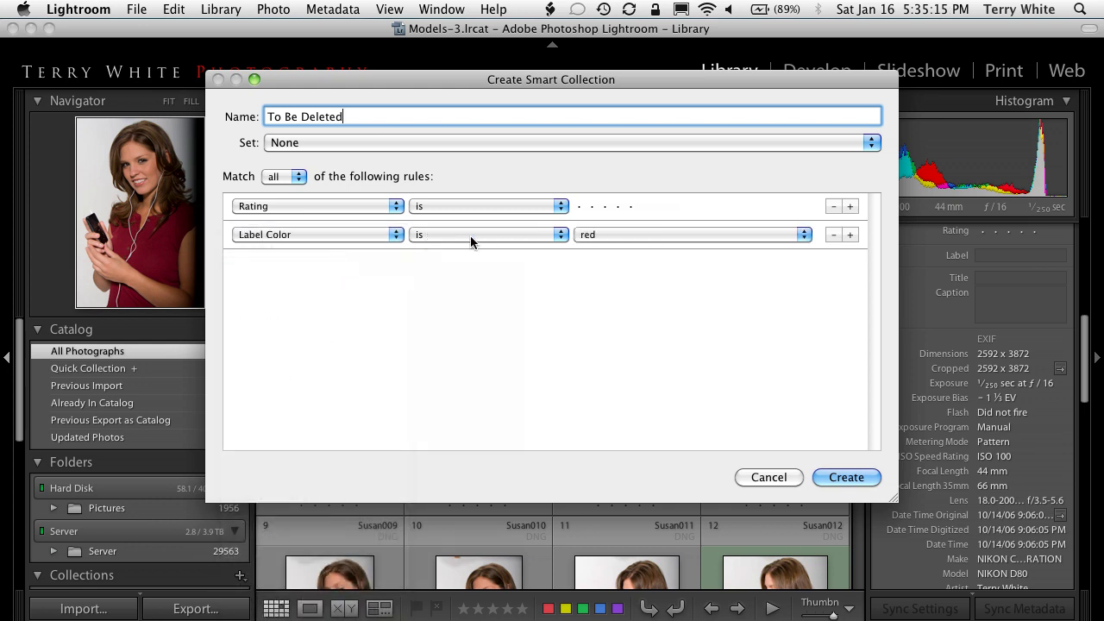
left_click(617, 236)
left_click(620, 331)
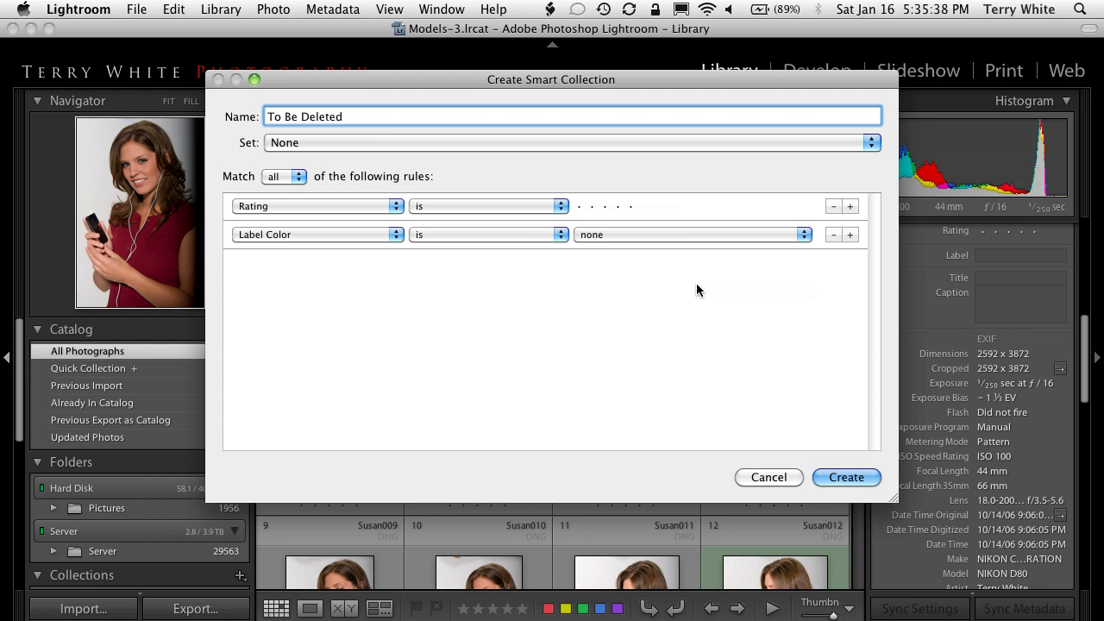
Step: Add a third rule: Pick Flag is unflagged
left_click(850, 234)
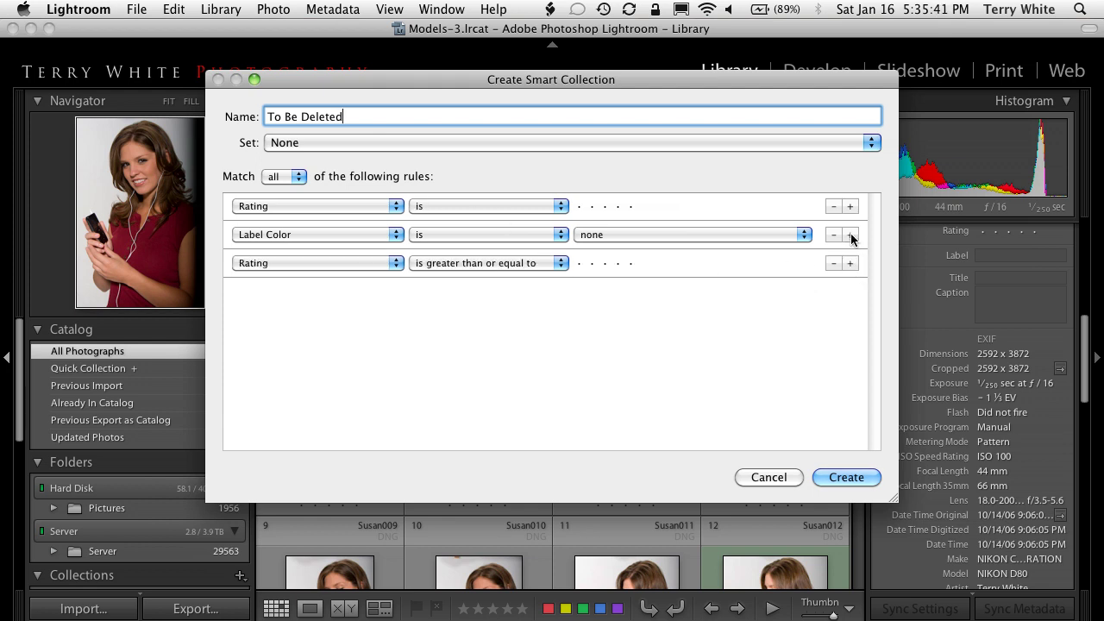
left_click(281, 262)
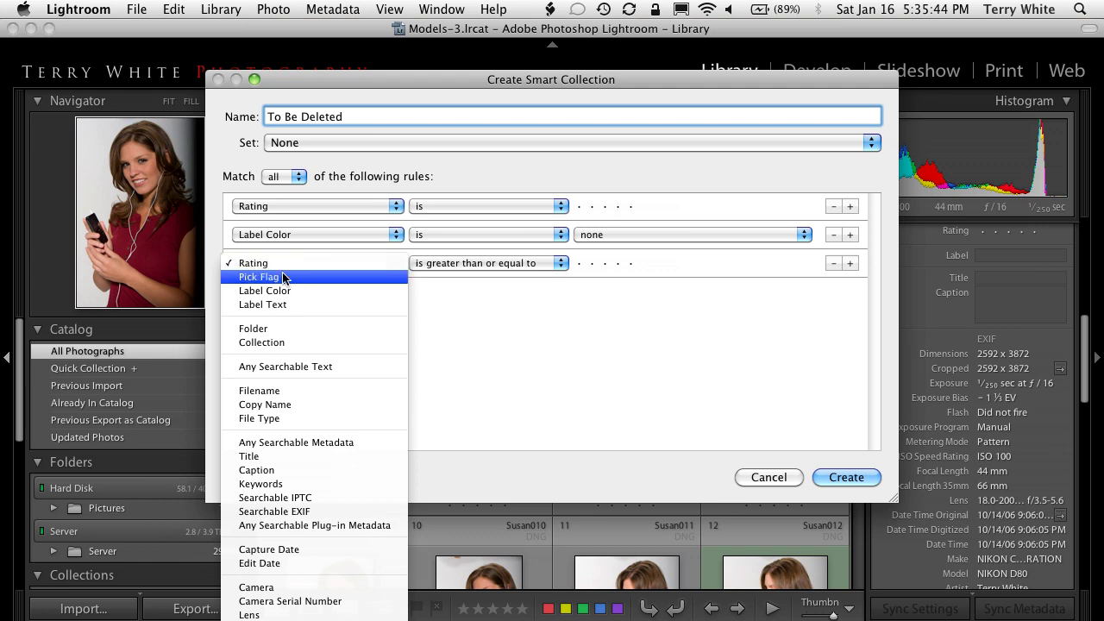
left_click(276, 277)
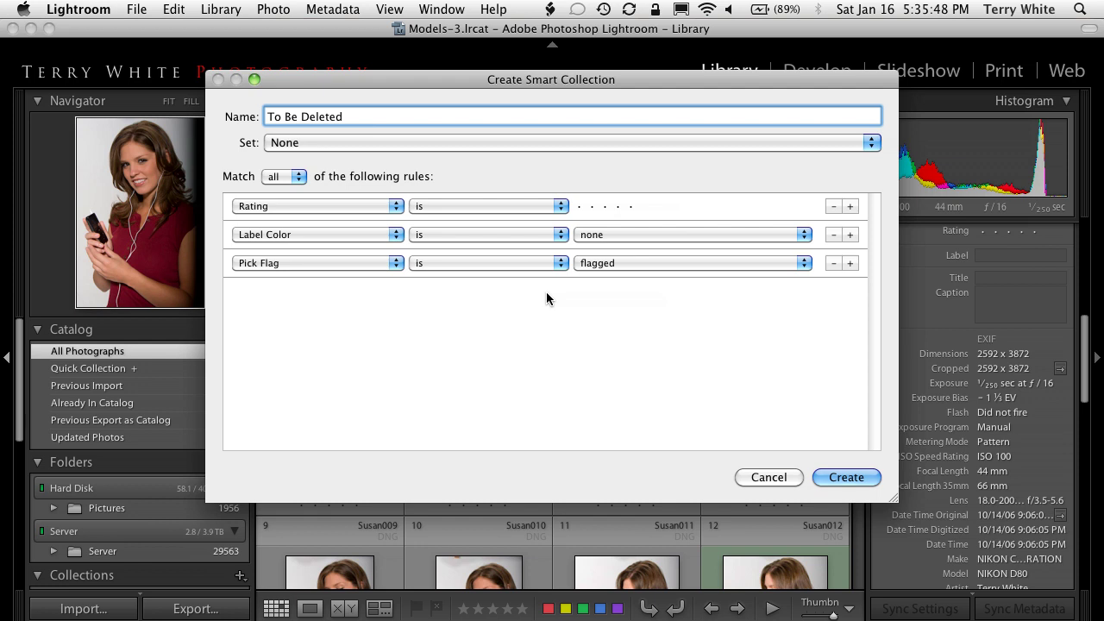
left_click(594, 269)
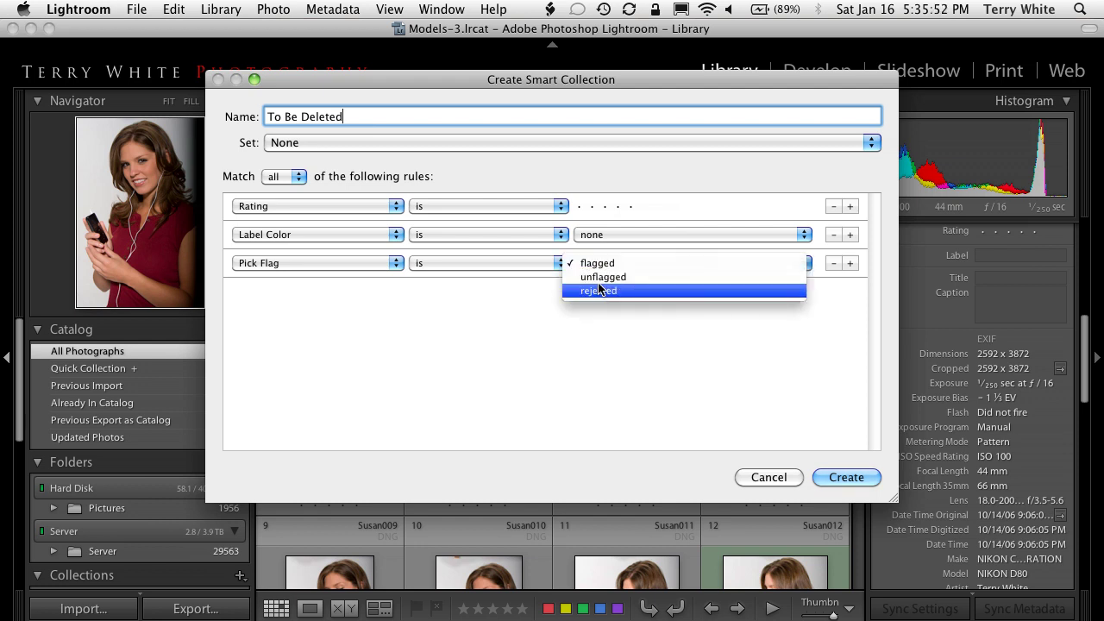
left_click(599, 277)
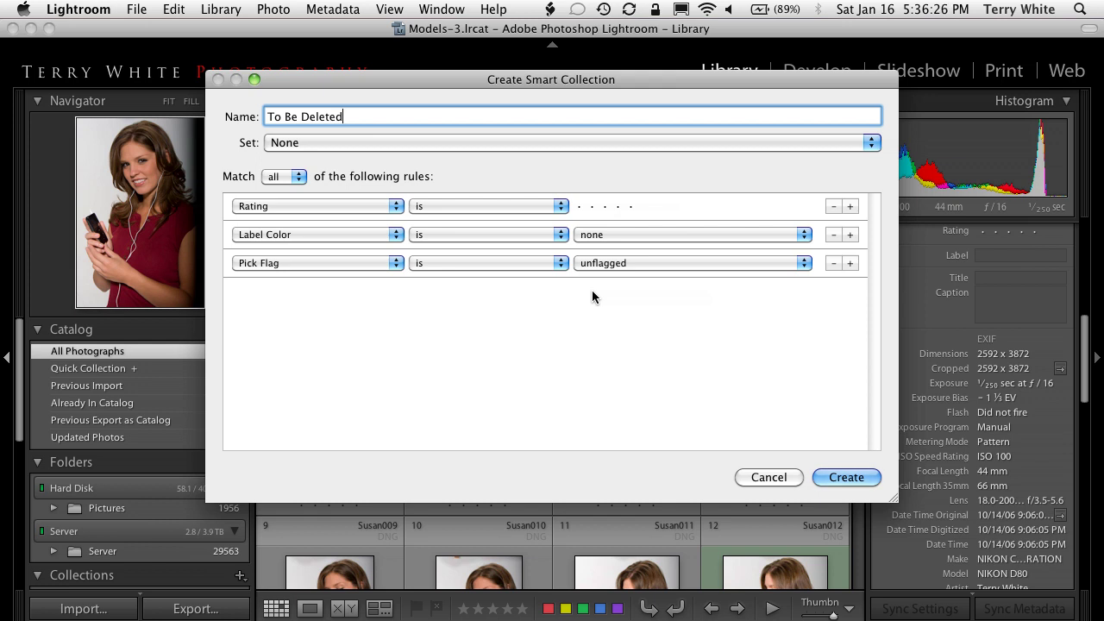
Step: Add a fourth rule: File Type is not Photoshop Document (PSD)
left_click(849, 264)
left_click(325, 292)
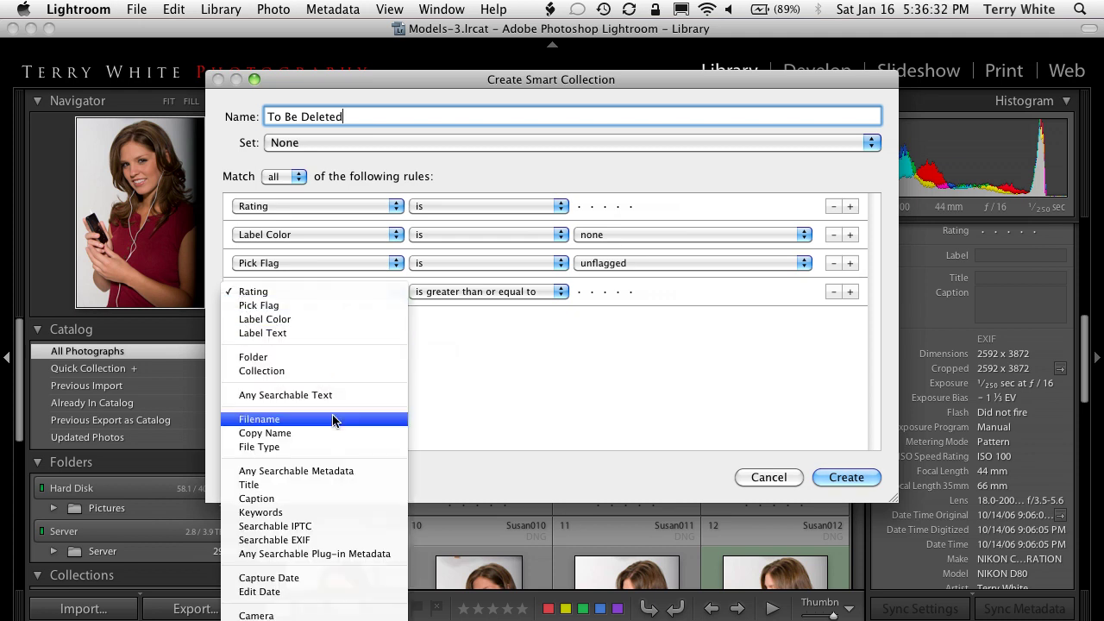
left_click(339, 446)
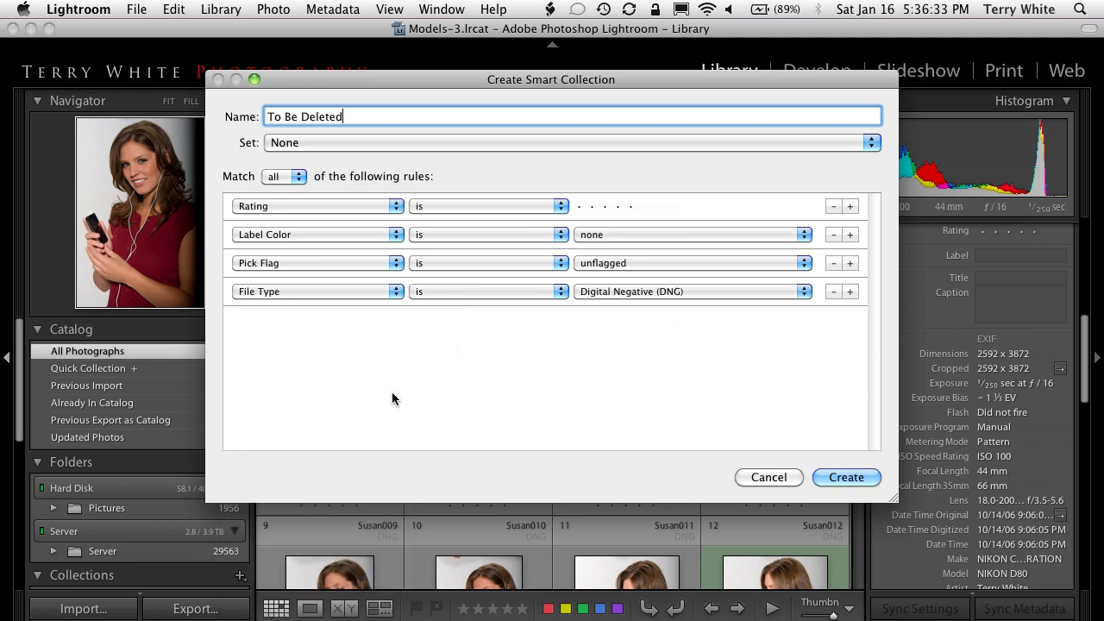
left_click(453, 291)
left_click(452, 307)
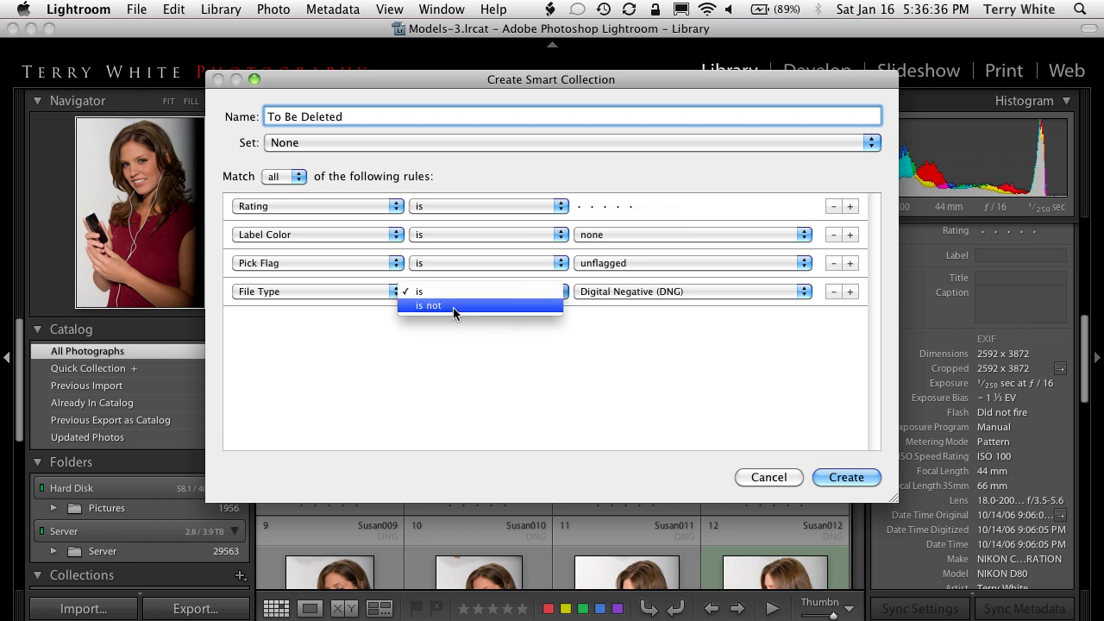
left_click(609, 292)
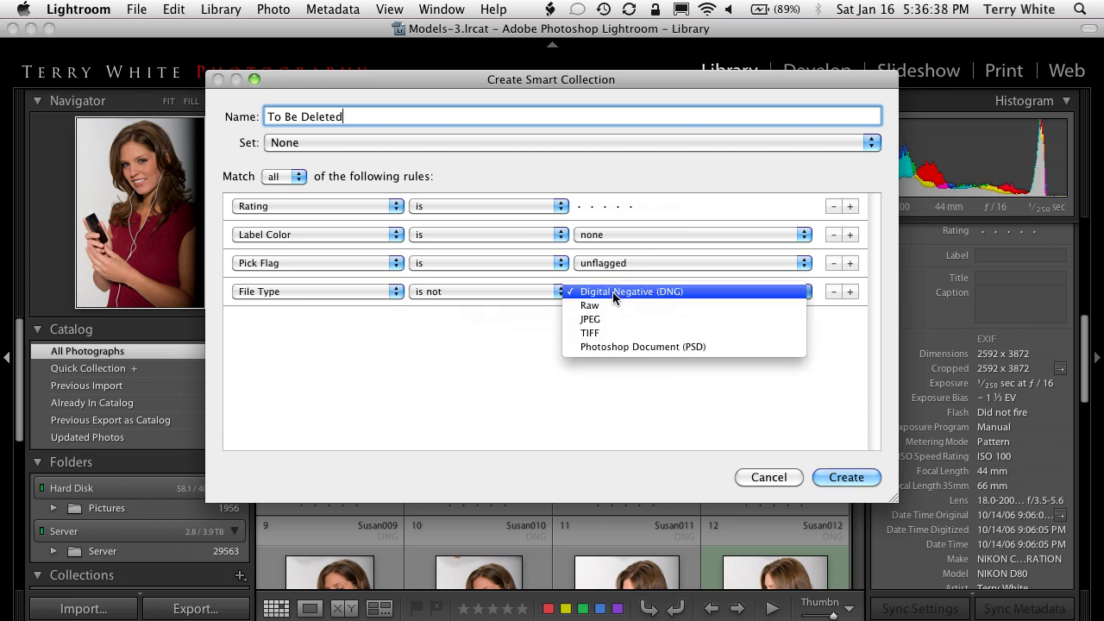
left_click(618, 346)
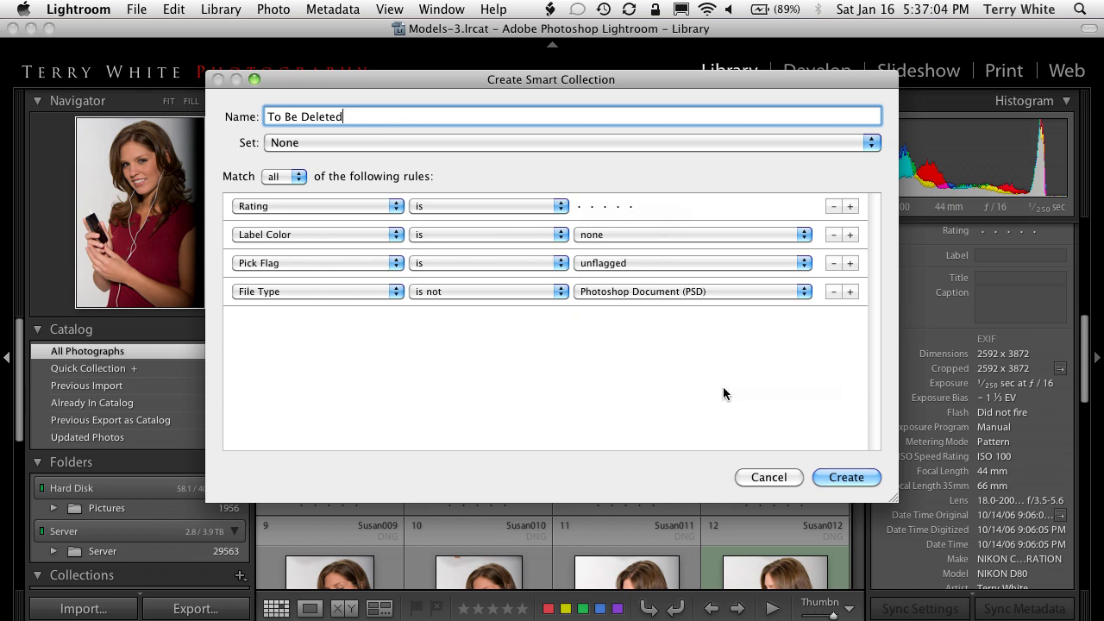
Step: Create the four-rule To Be Deleted smart collection, which matches 27165 photos
left_click(835, 479)
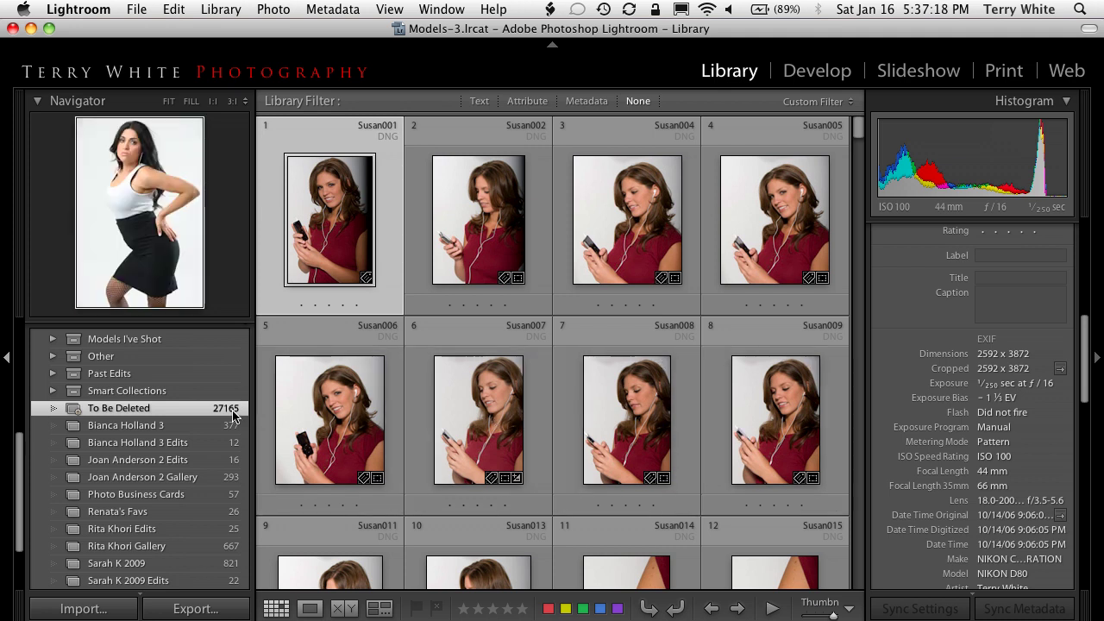
key("alt")
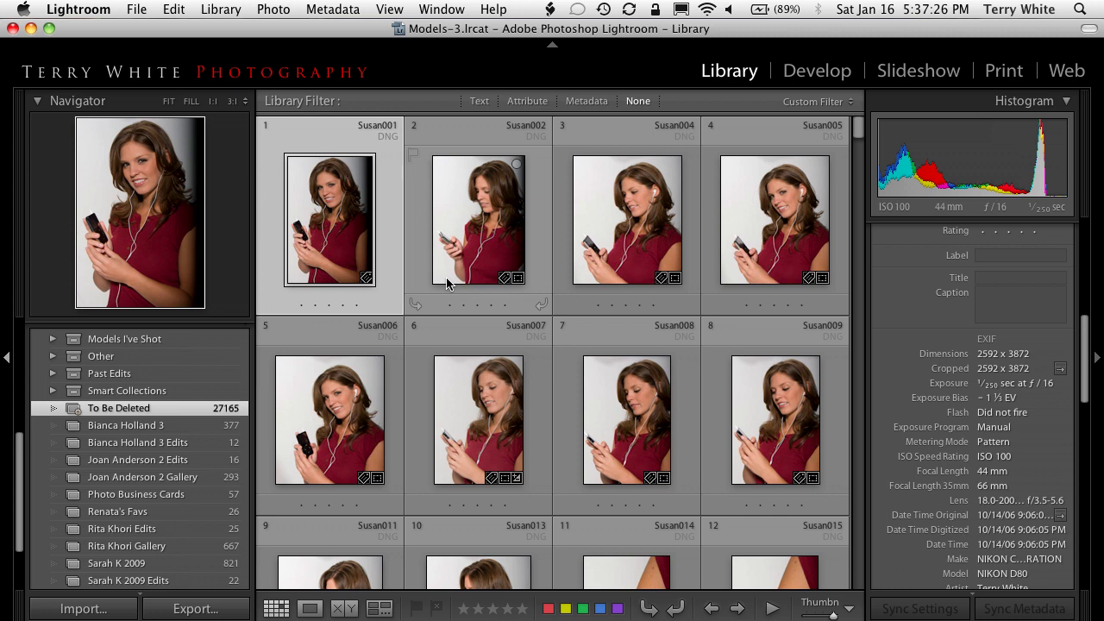
Step: Select all photos in the To Be Deleted collection, then switch to All Photographs
left_click(19, 331)
left_click_drag(19, 349, 17, 405)
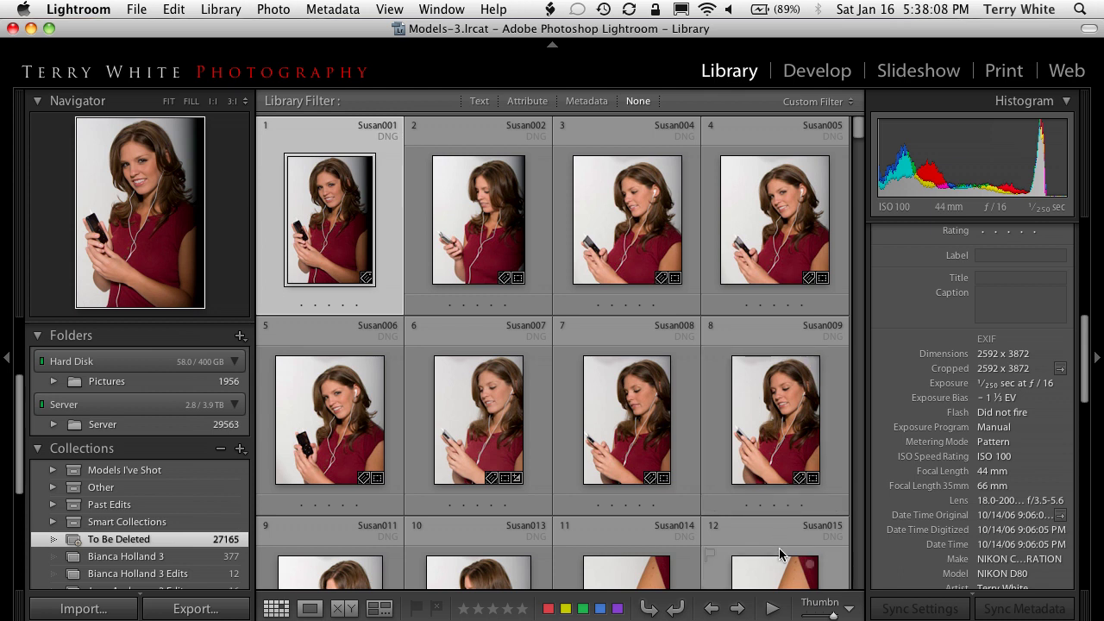
key("super+a")
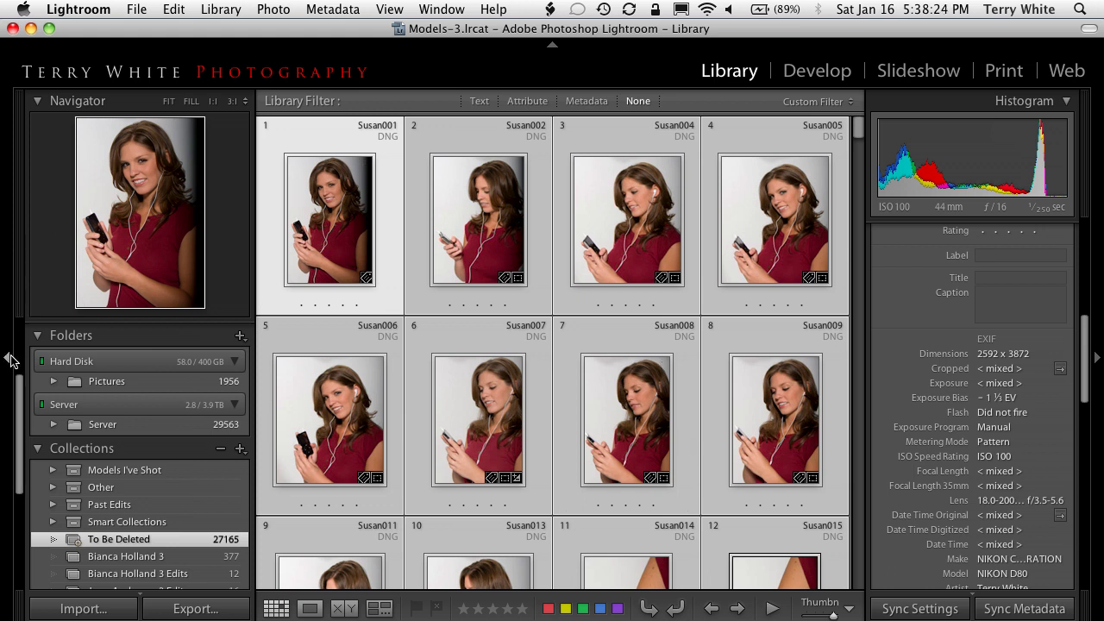
left_click_drag(19, 391, 20, 330)
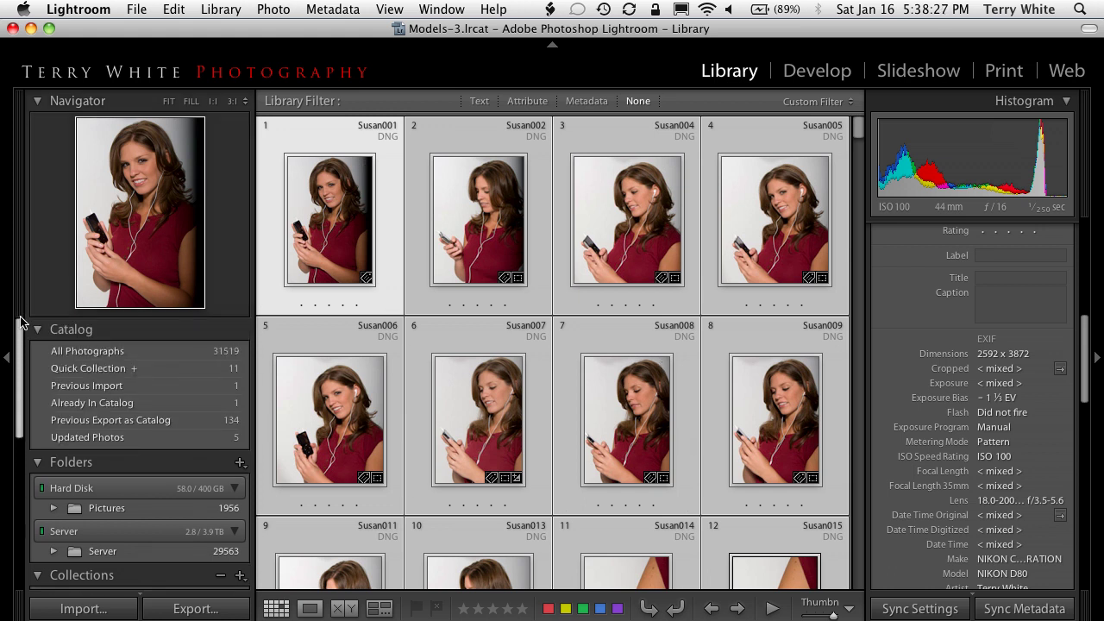
left_click(102, 354)
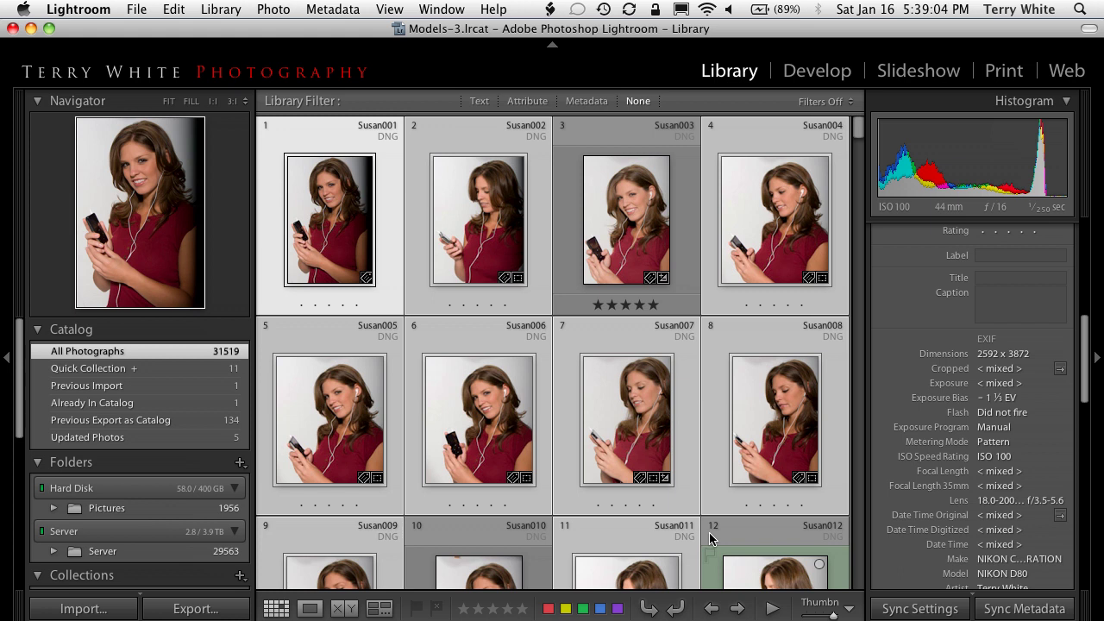
Step: Delete the 12 selected photos to bring up the delete-or-remove confirmation
key("Delete")
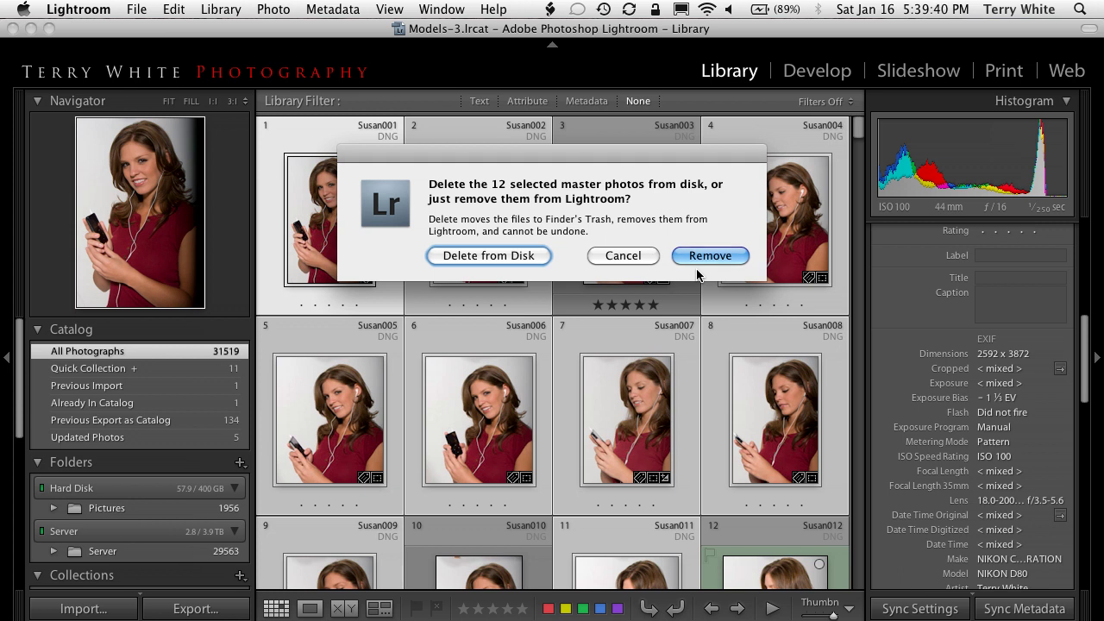
Step: Delete the 12 selected photos from disk immediately
left_click(529, 257)
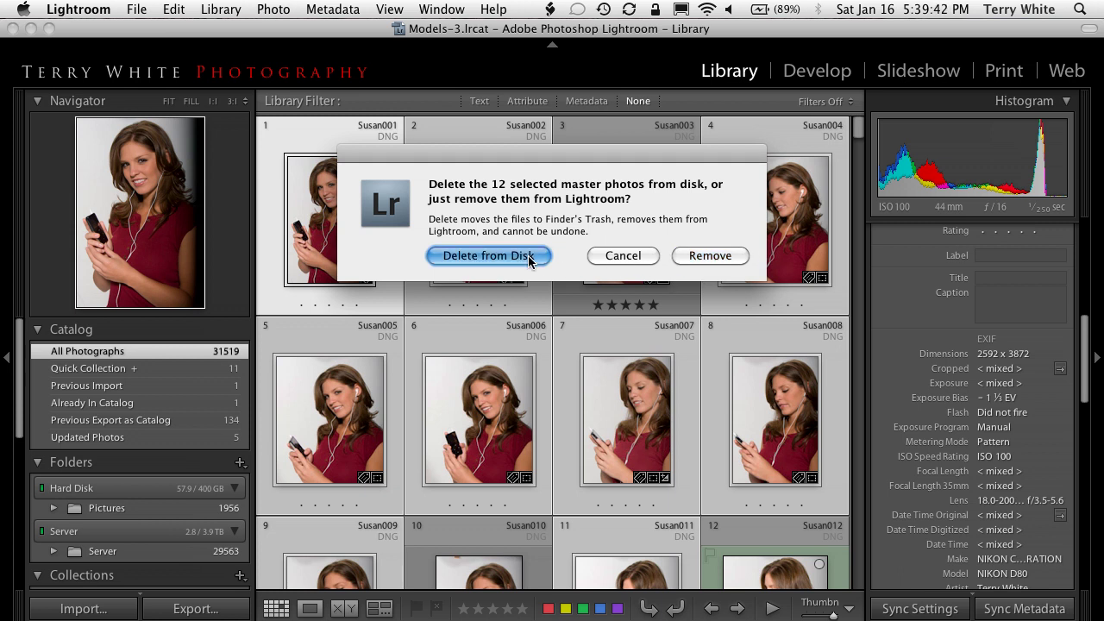
left_click(747, 397)
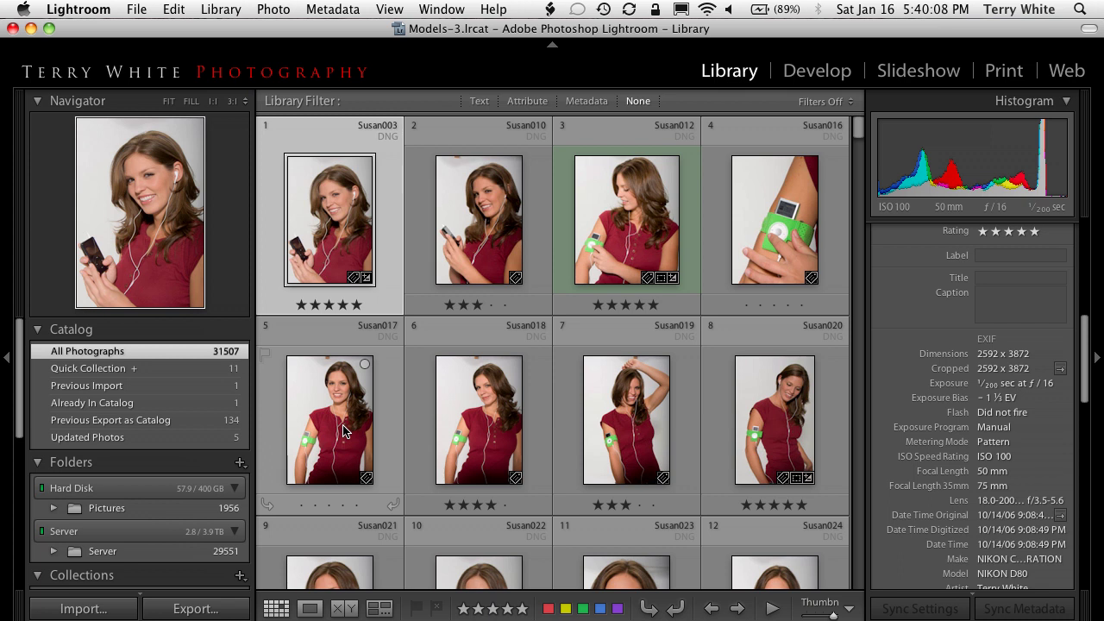
left_click_drag(18, 339, 19, 392)
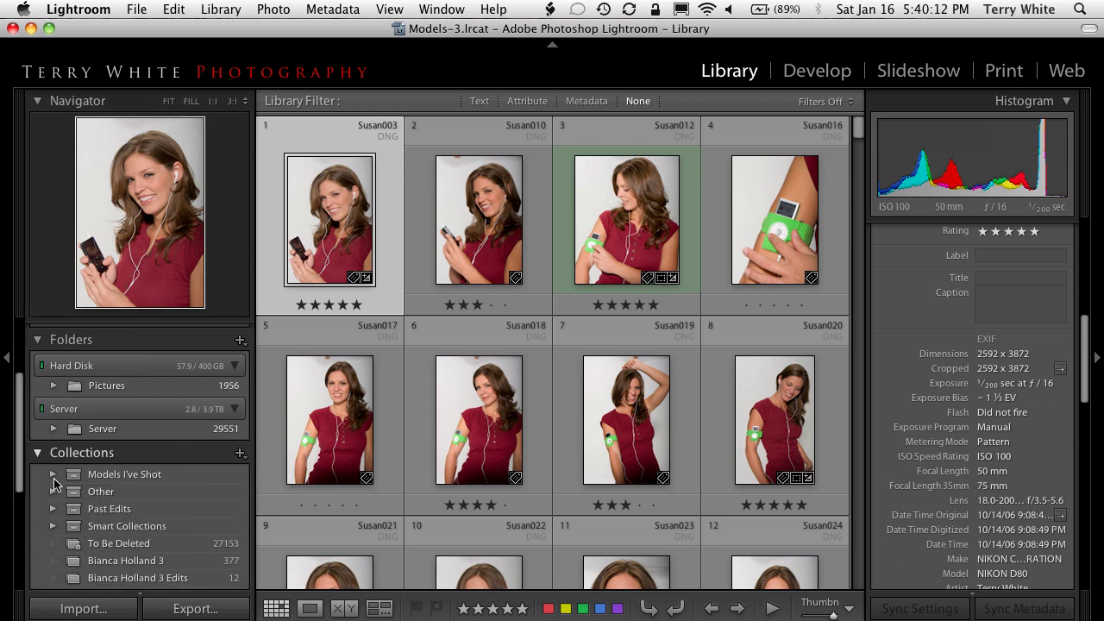